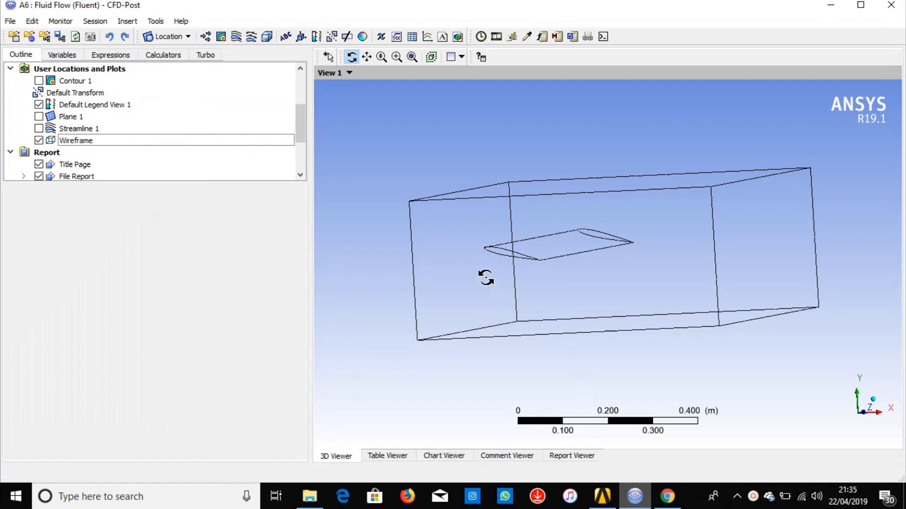
- Examine the wing wireframe inside the rectangular flow domain from several viewing angles
drag(485, 272, 424, 222)
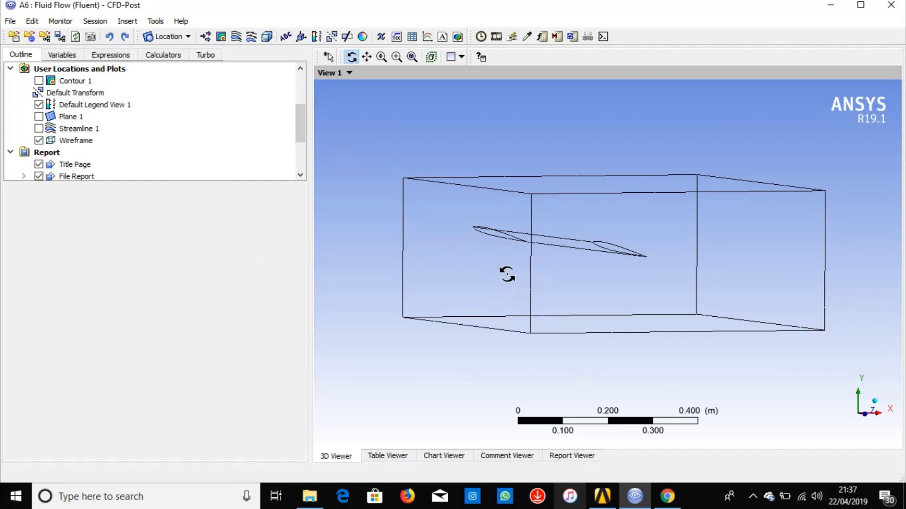
drag(562, 264, 567, 309)
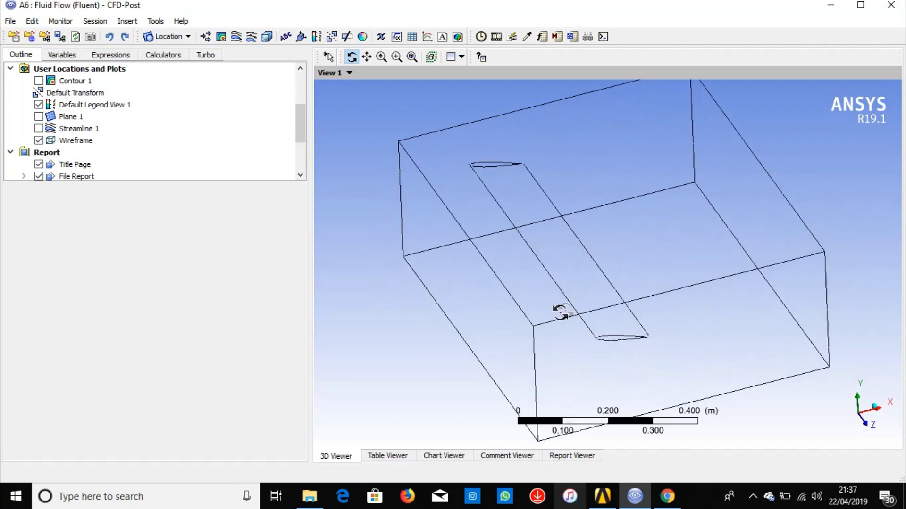
drag(508, 266, 530, 291)
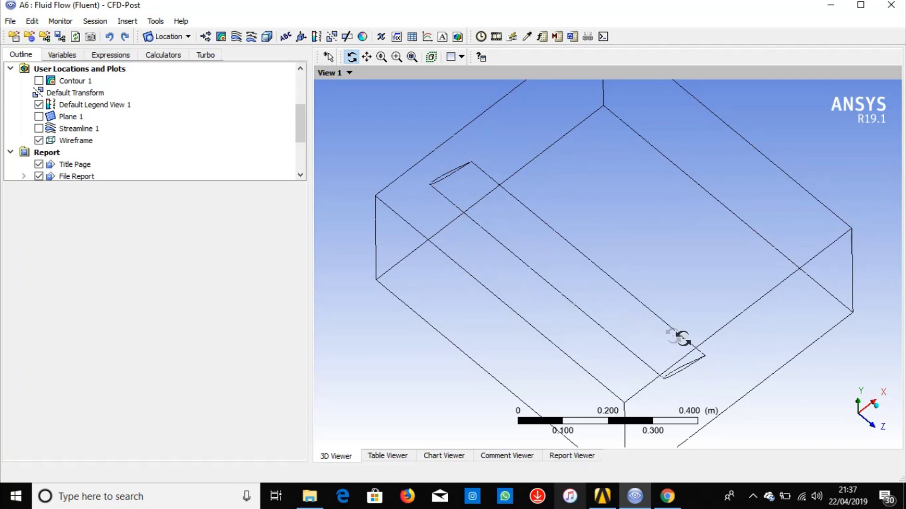
drag(596, 356, 636, 368)
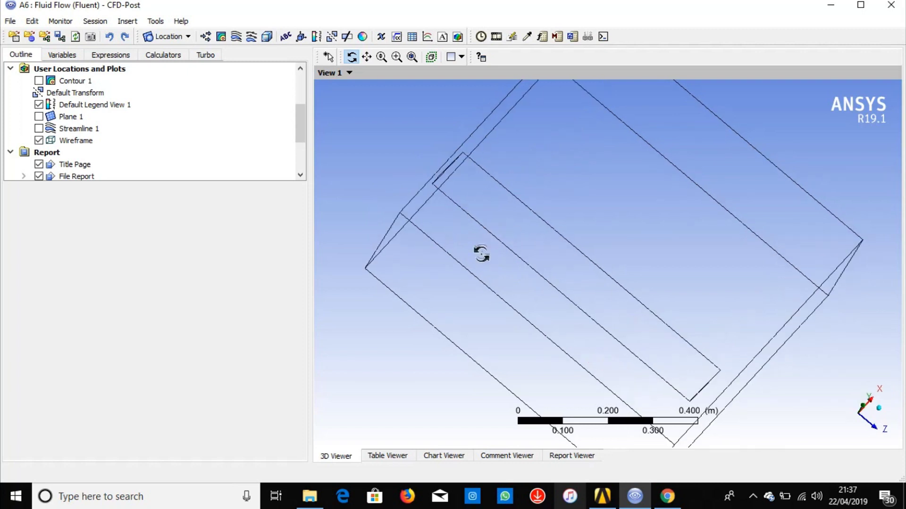
drag(486, 273, 419, 202)
mouse_move(535, 277)
mouse_down()
mouse_move(536, 261)
mouse_move(553, 255)
mouse_move(542, 283)
mouse_move(537, 276)
mouse_up()
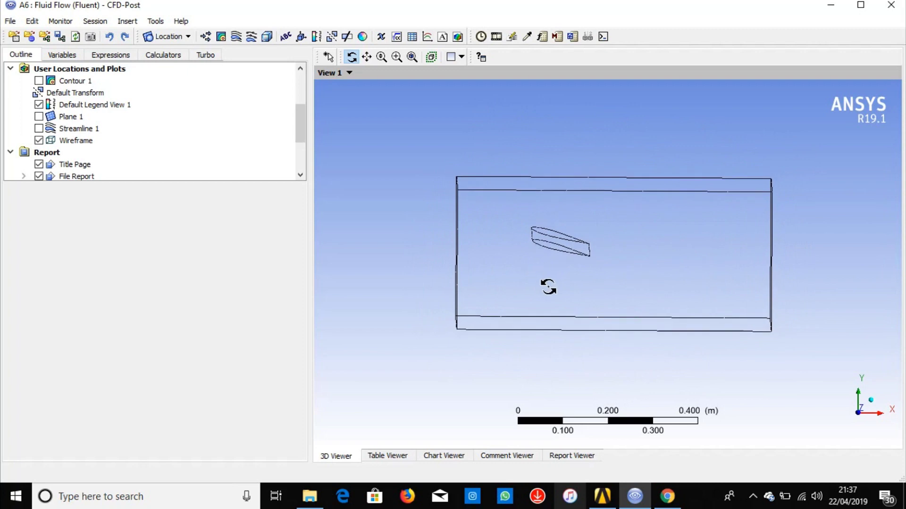
mouse_move(561, 283)
mouse_down()
mouse_move(568, 273)
mouse_move(574, 289)
mouse_move(548, 287)
mouse_move(566, 311)
mouse_move(566, 297)
mouse_up()
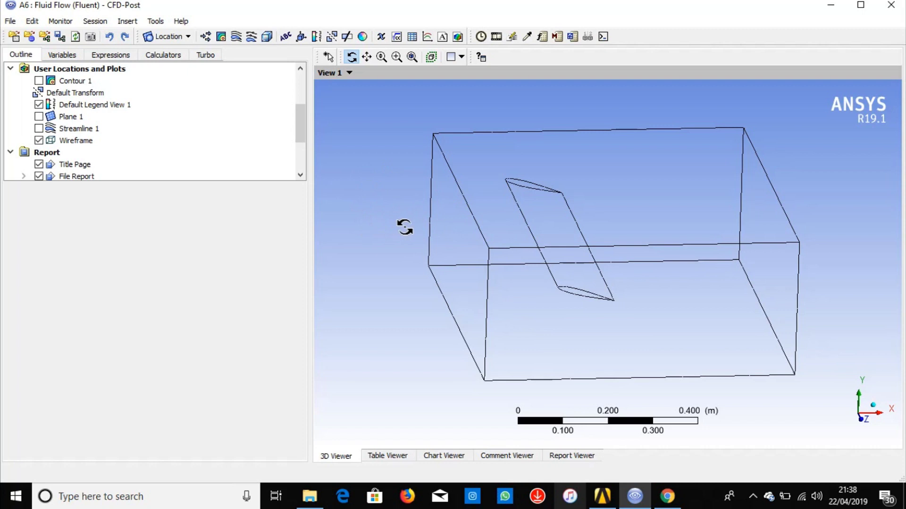
- Switch to Workbench to view the Fluid Flow (Fluent) project schematic, and return to the CFD-Post results
click(600, 503)
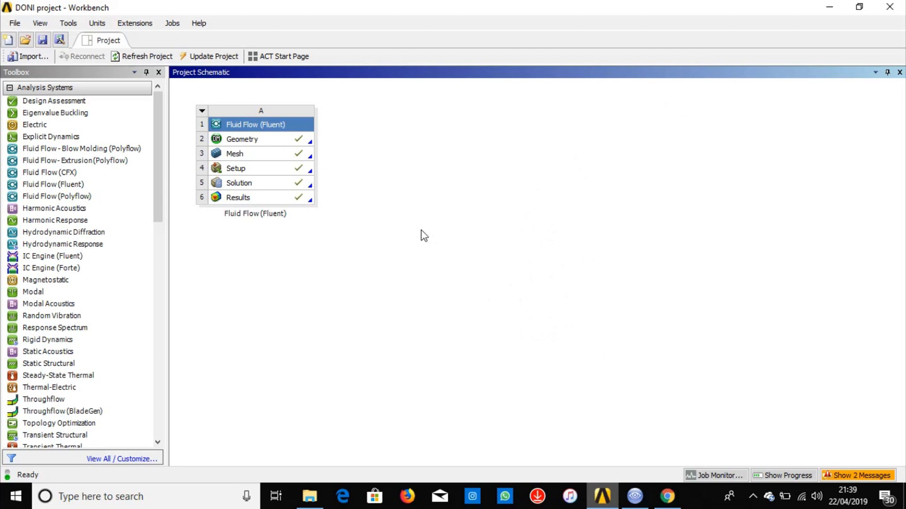
click(635, 497)
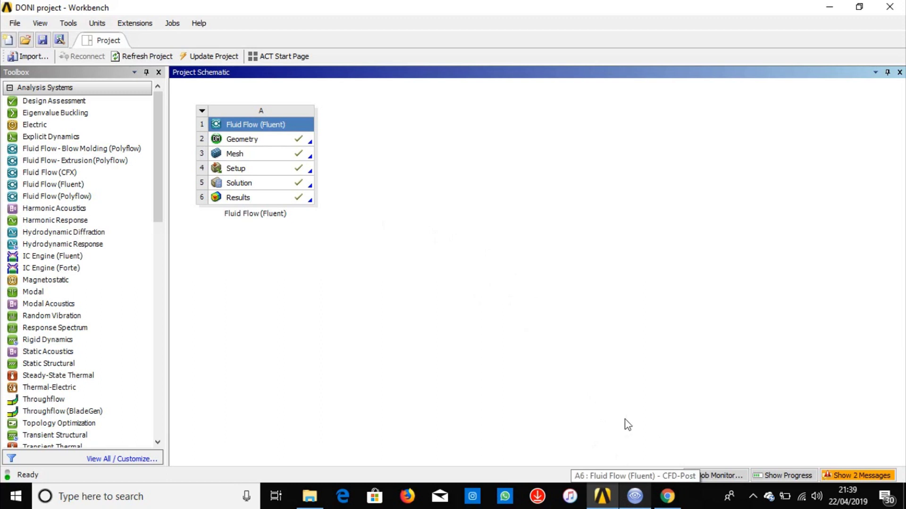
click(634, 506)
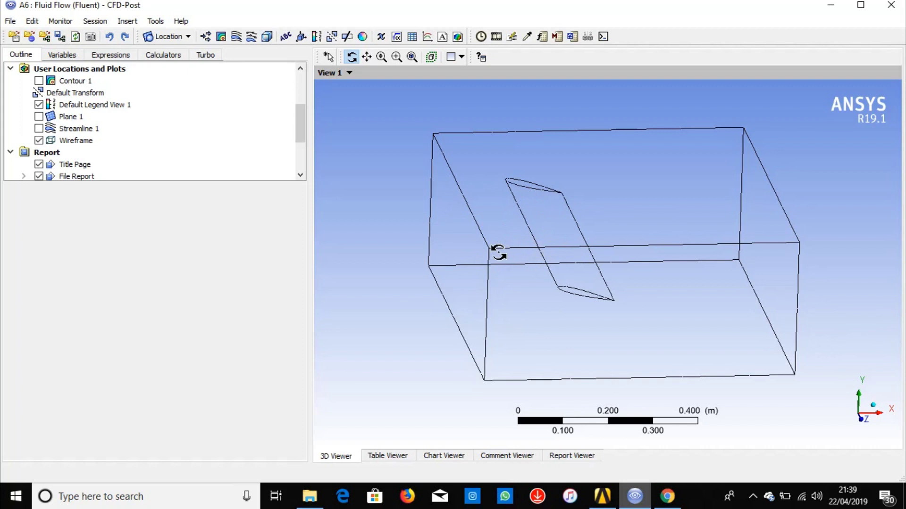
- Insert a plane through all domains using the XY Plane method at Z 0.0 m
key(z)
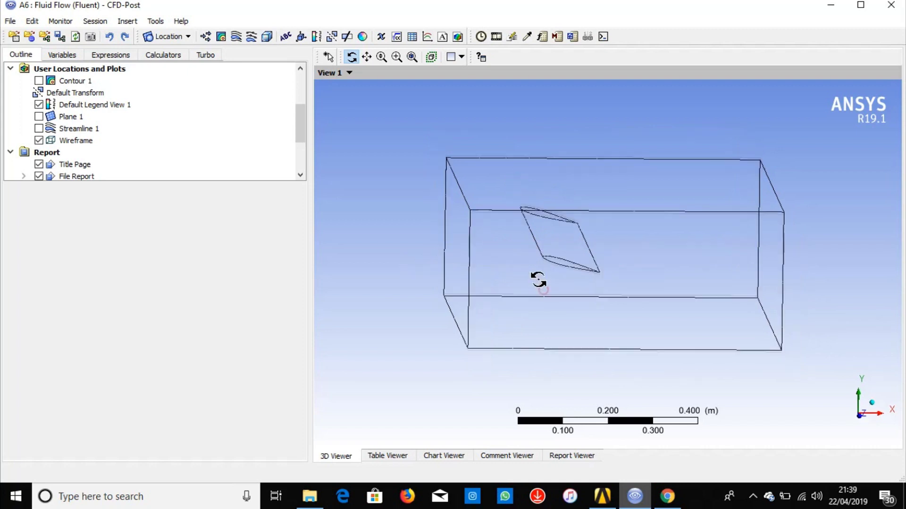
drag(537, 270, 533, 271)
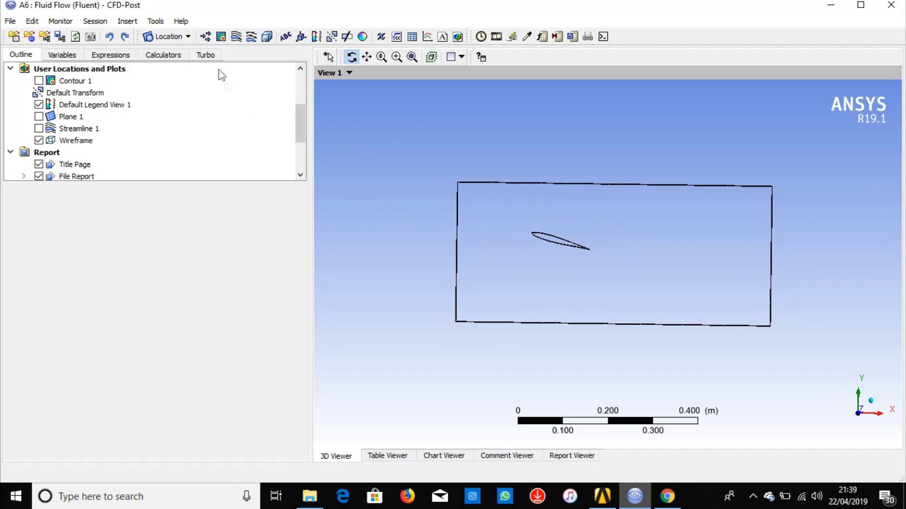
click(188, 38)
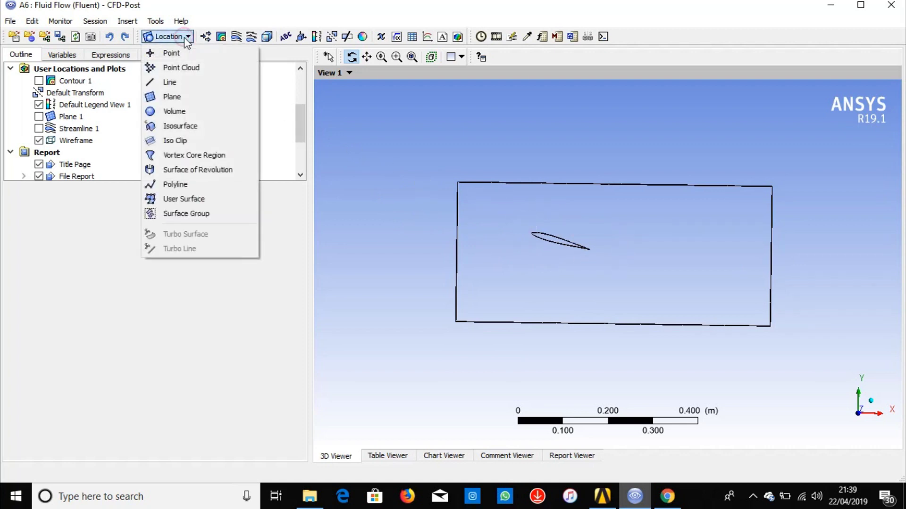
click(194, 106)
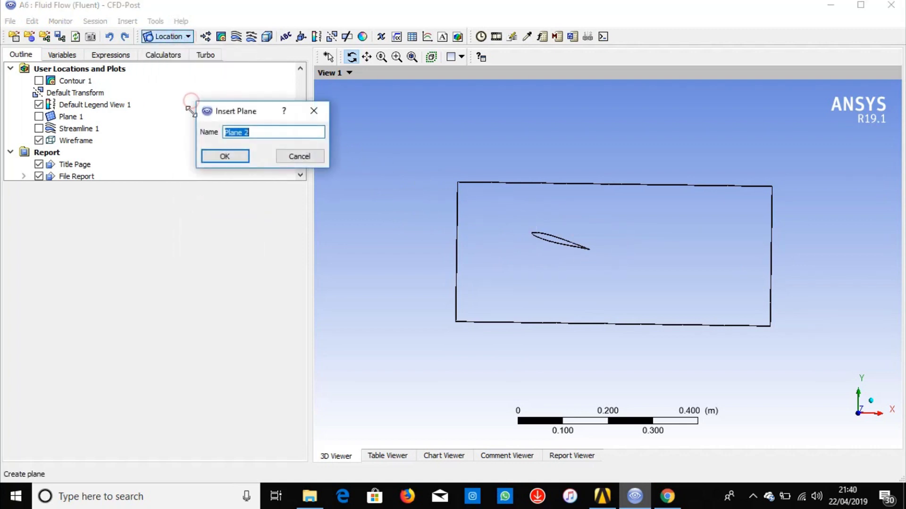
click(222, 154)
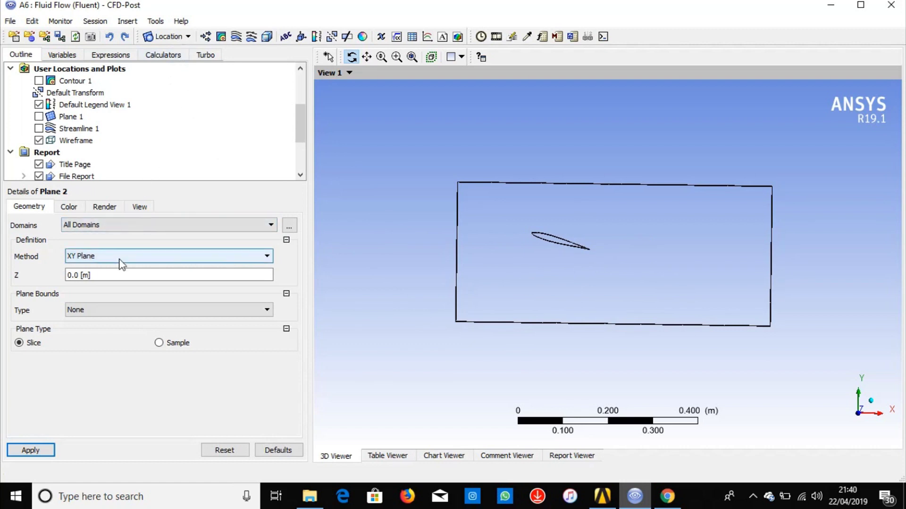
click(81, 262)
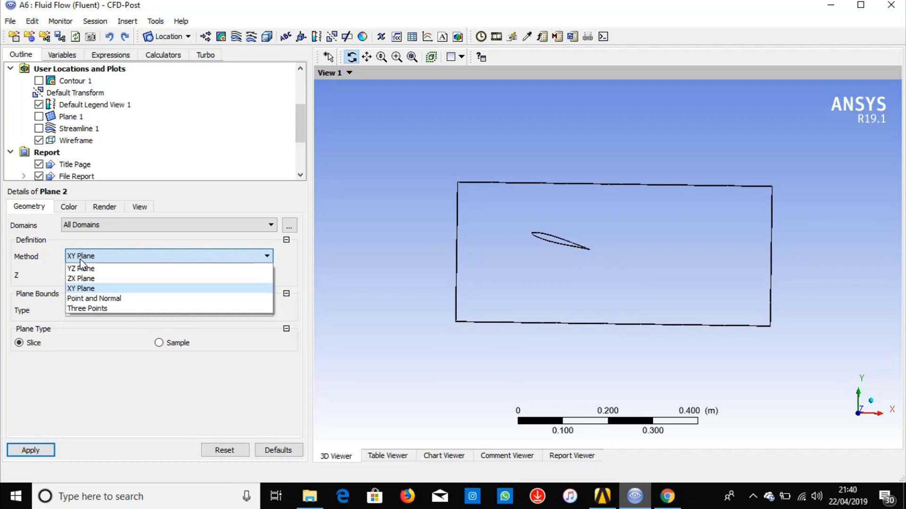
click(95, 288)
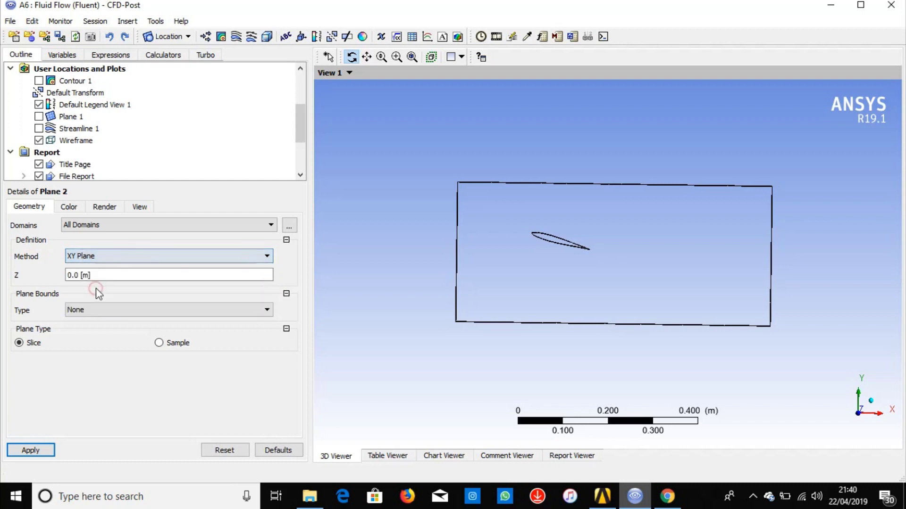
click(36, 454)
drag(429, 263, 518, 270)
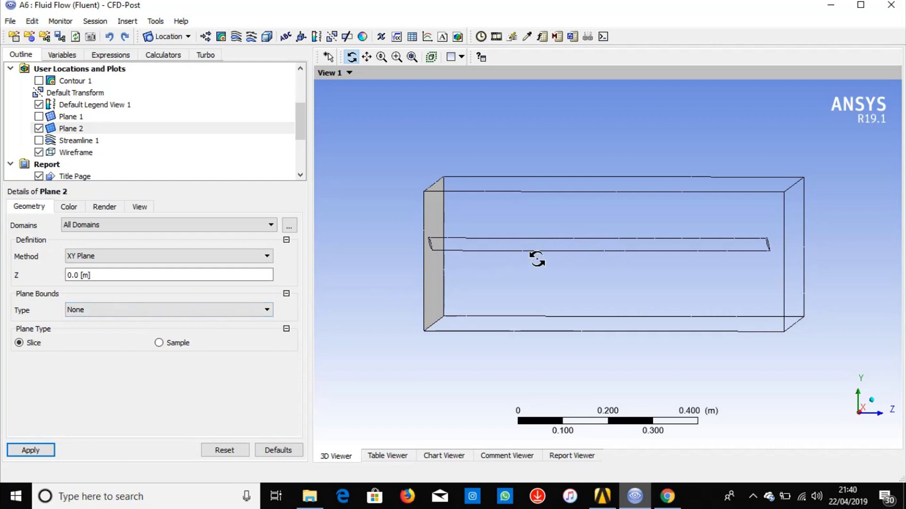
- Move the new XY plane to Z 0.26 m so that it cuts through the wing
click(121, 276)
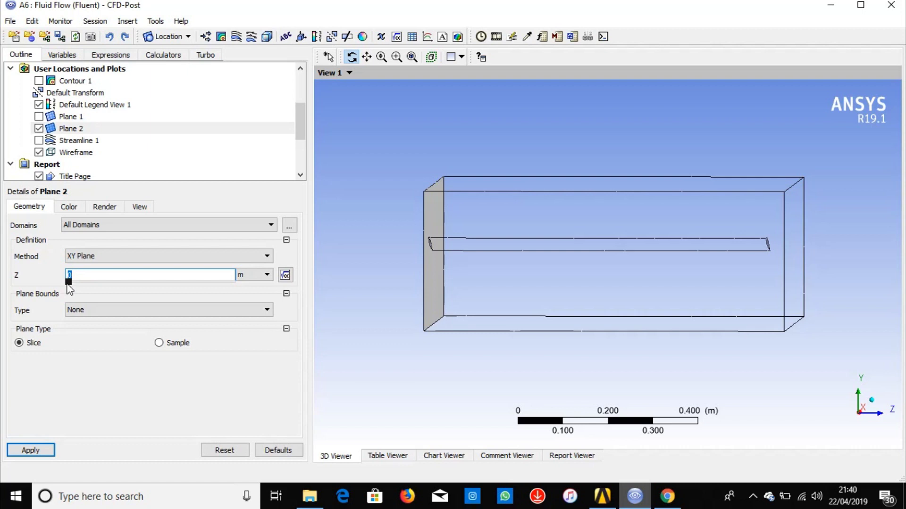
drag(69, 283, 122, 295)
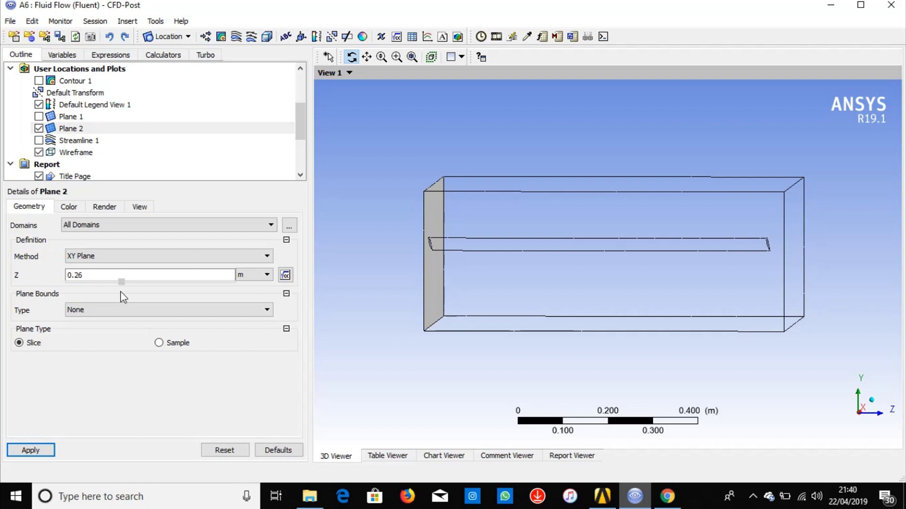
click(83, 275)
click(46, 452)
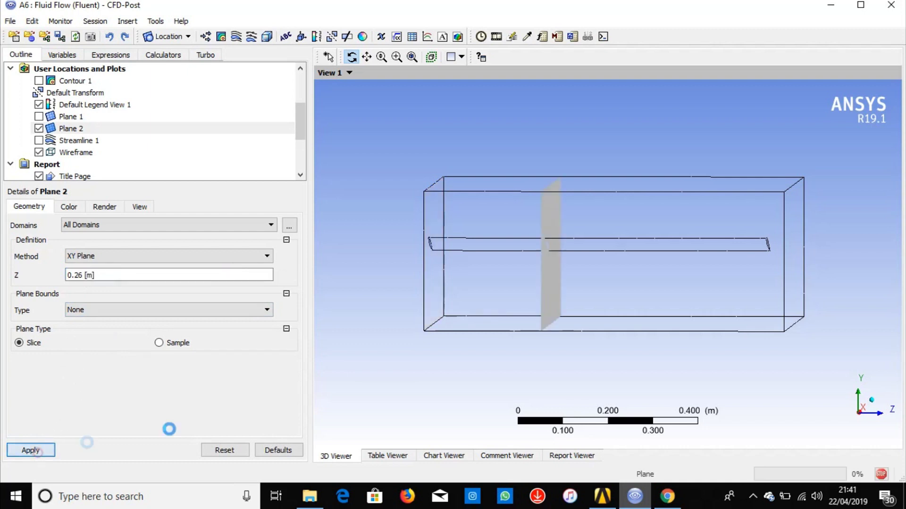
drag(503, 272, 397, 265)
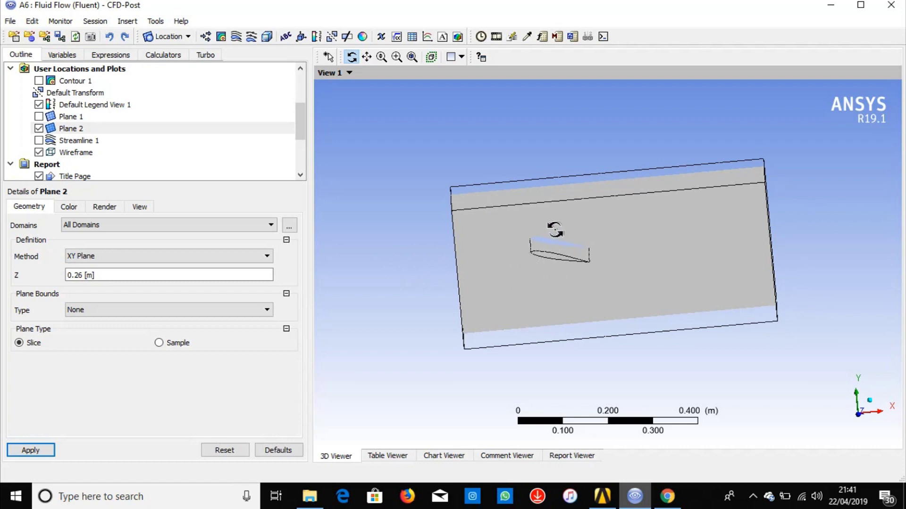
mouse_move(522, 274)
mouse_down()
mouse_move(507, 253)
mouse_move(519, 253)
mouse_move(517, 270)
mouse_up()
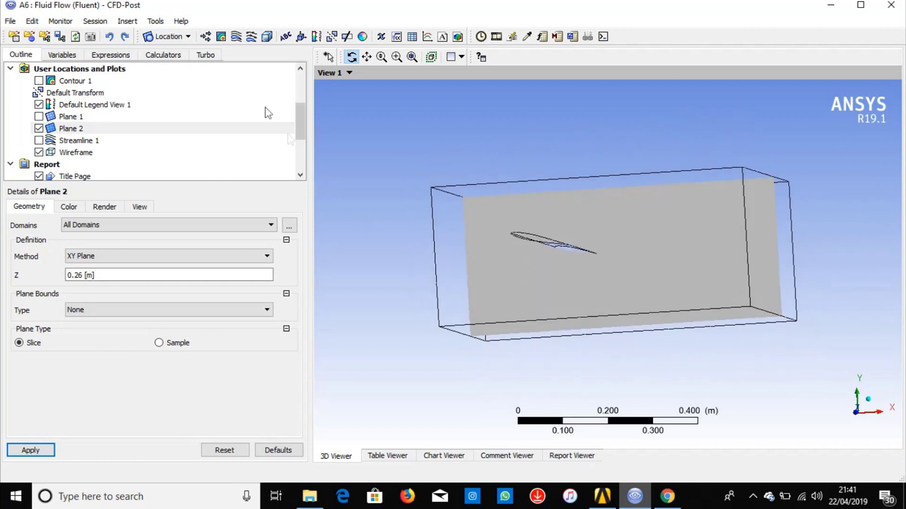
- Insert a contour on Plane 2 showing Velocity with 200 contours over the global range
click(221, 37)
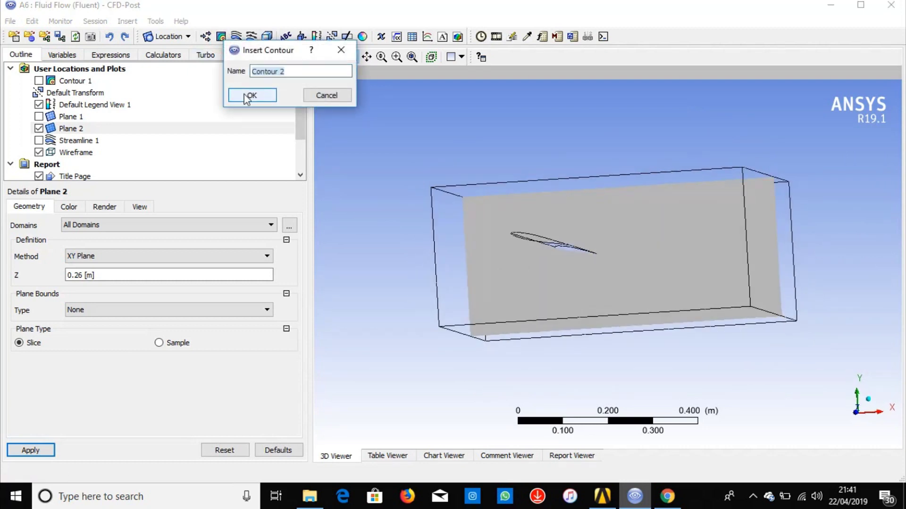
click(250, 96)
click(103, 245)
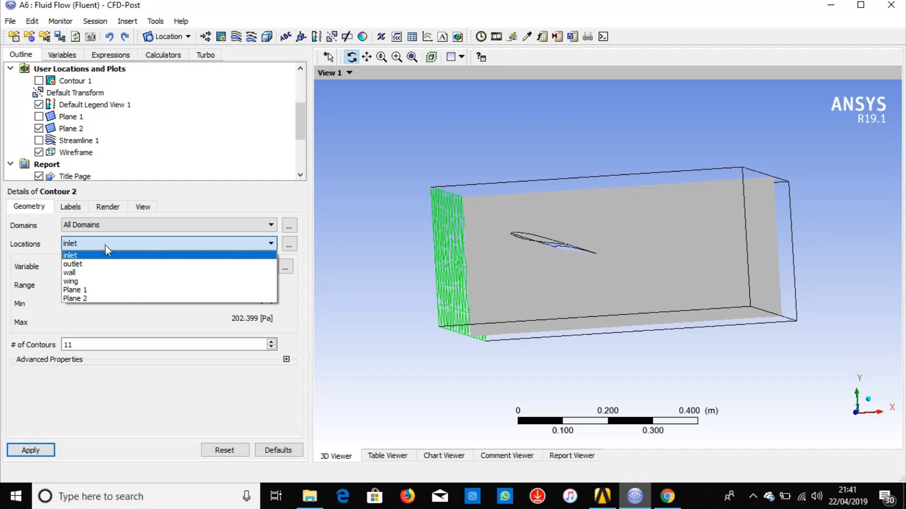
click(118, 299)
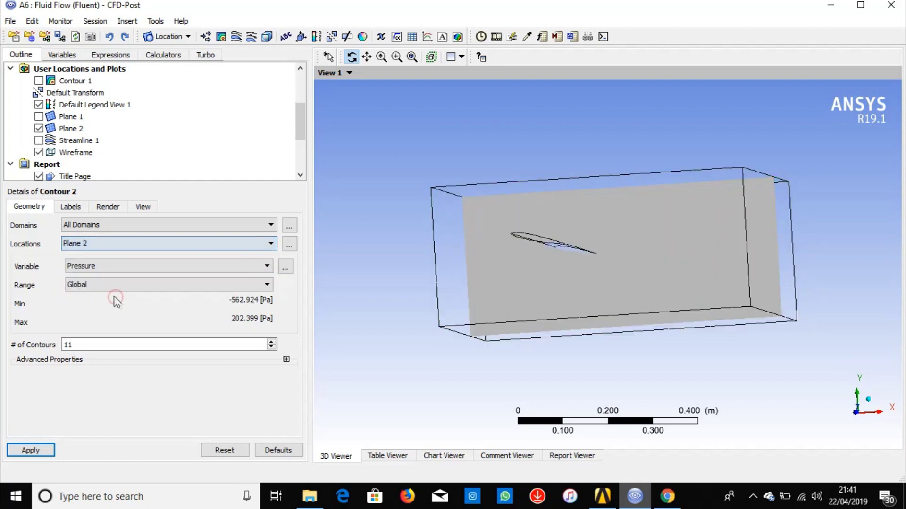
click(93, 267)
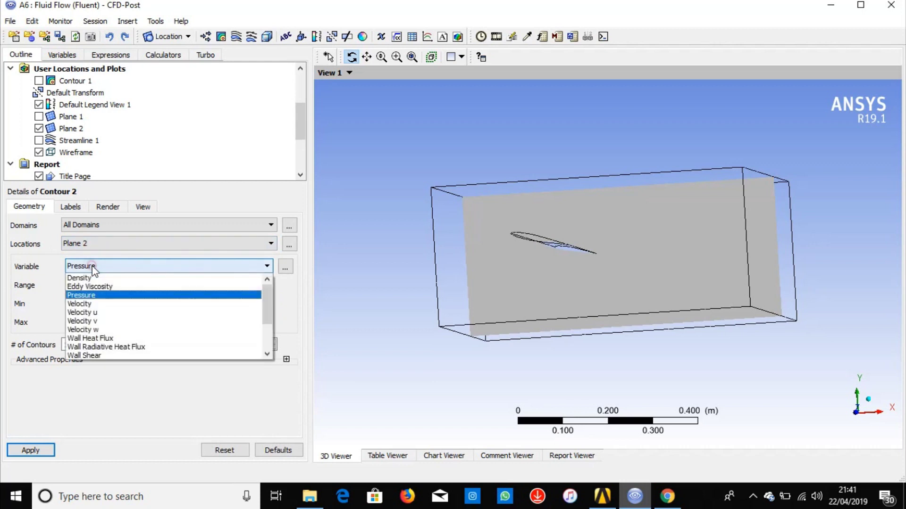
click(112, 303)
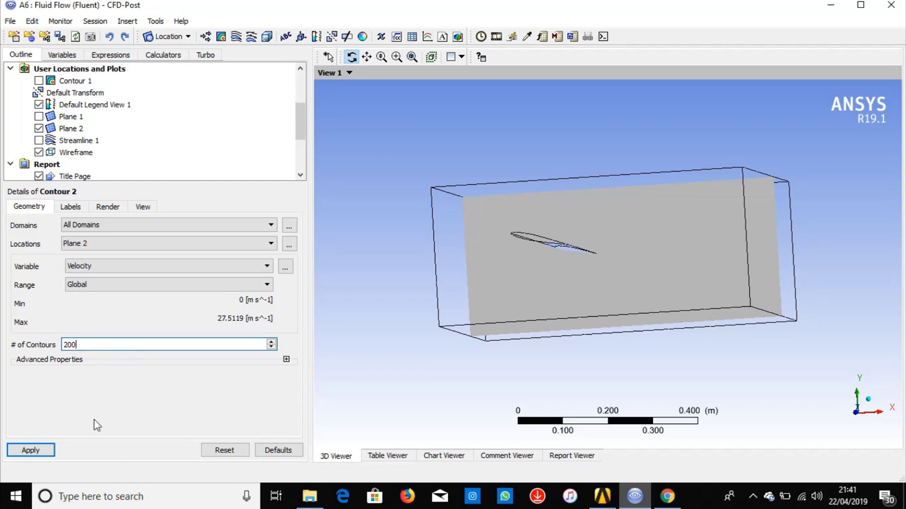
click(34, 452)
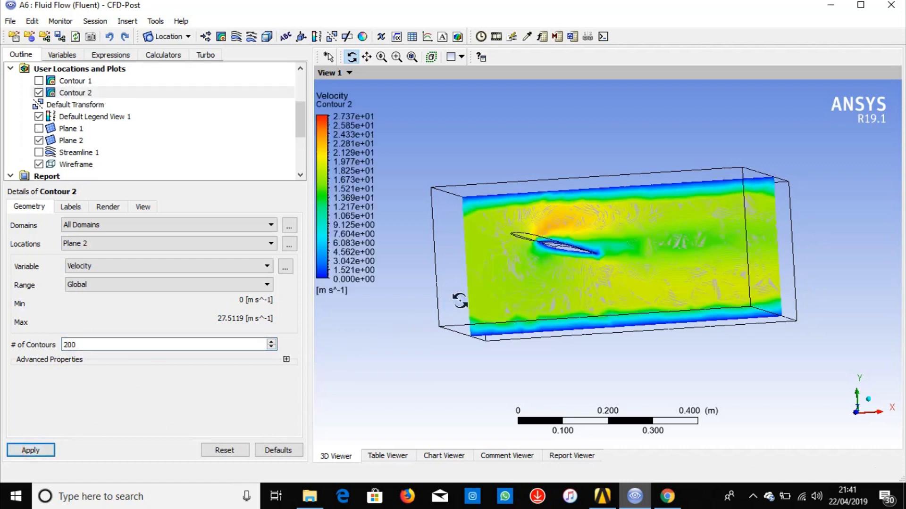
- Examine the velocity contour around the wing section up close and across the whole plane
drag(460, 273, 511, 259)
scroll(511, 257, up, 3)
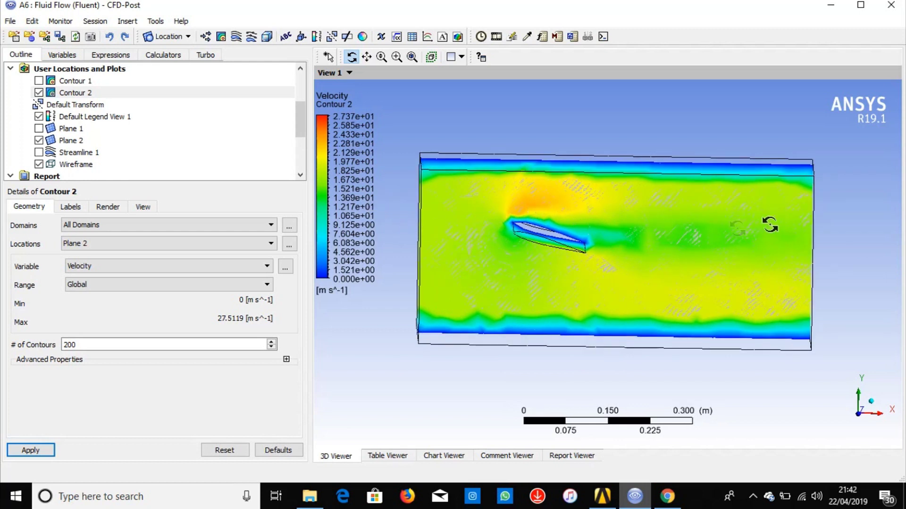
scroll(593, 269, up, 6)
scroll(527, 256, up, 4)
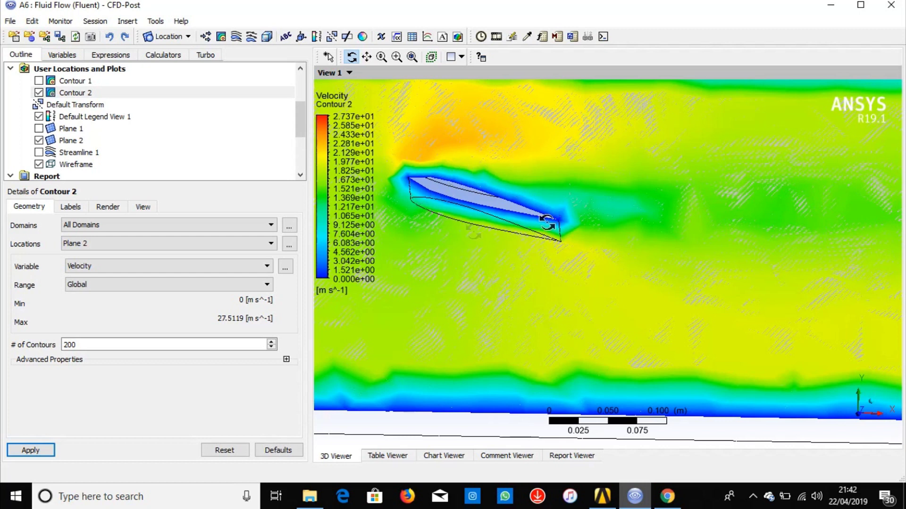
scroll(462, 227, down, 5)
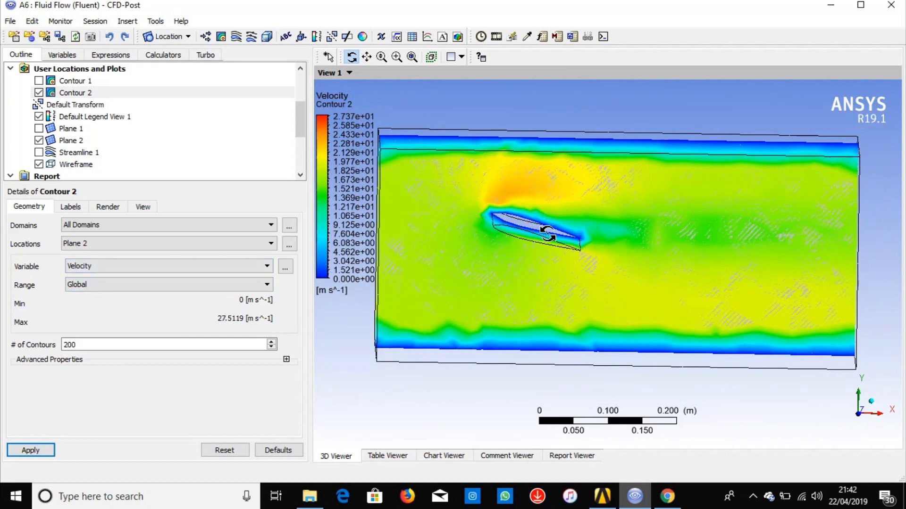
- Change Contour 2 to show Pressure on the wing over the global range with 200 contours
click(84, 267)
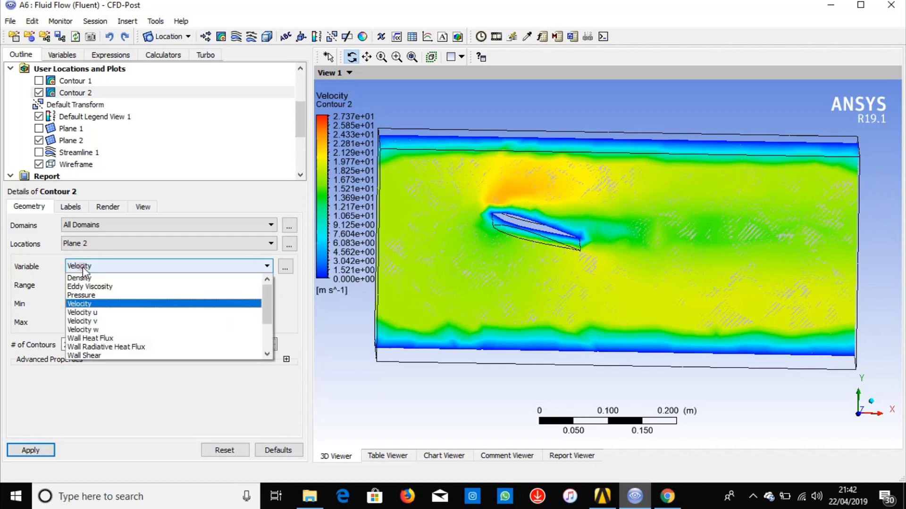
click(96, 295)
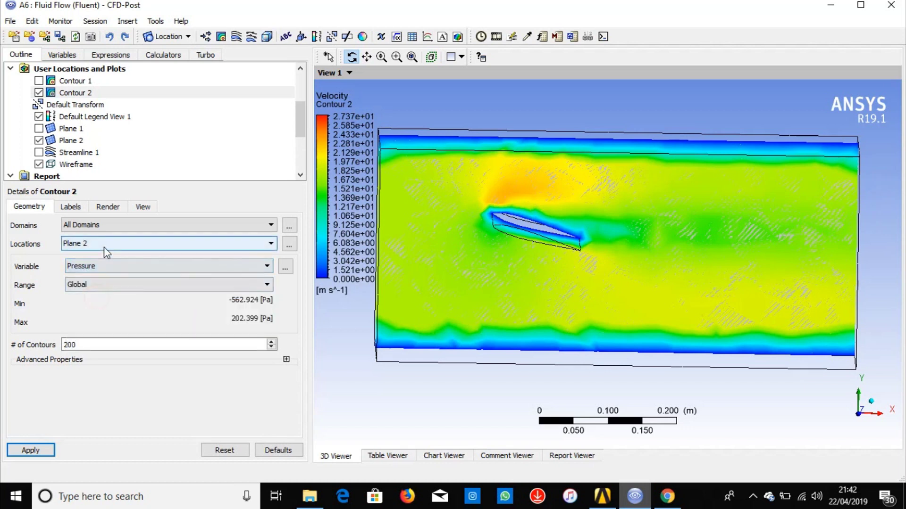
click(104, 246)
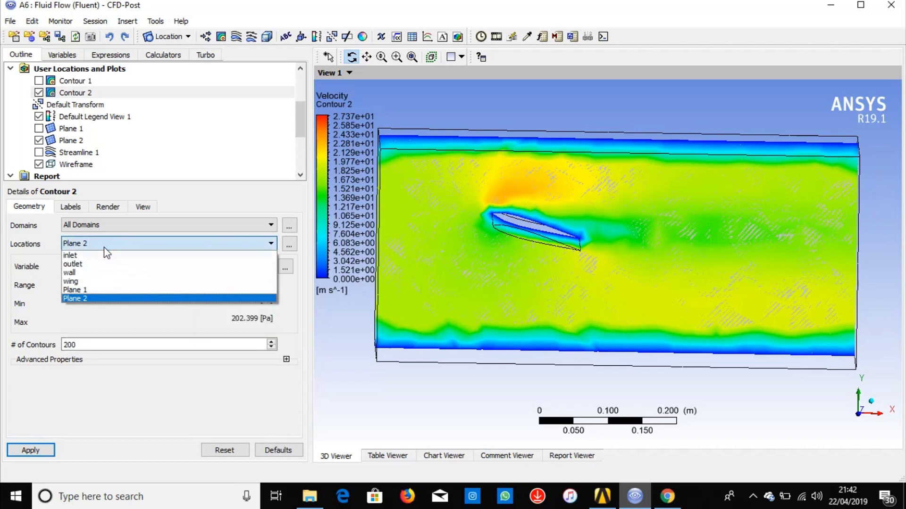
click(101, 282)
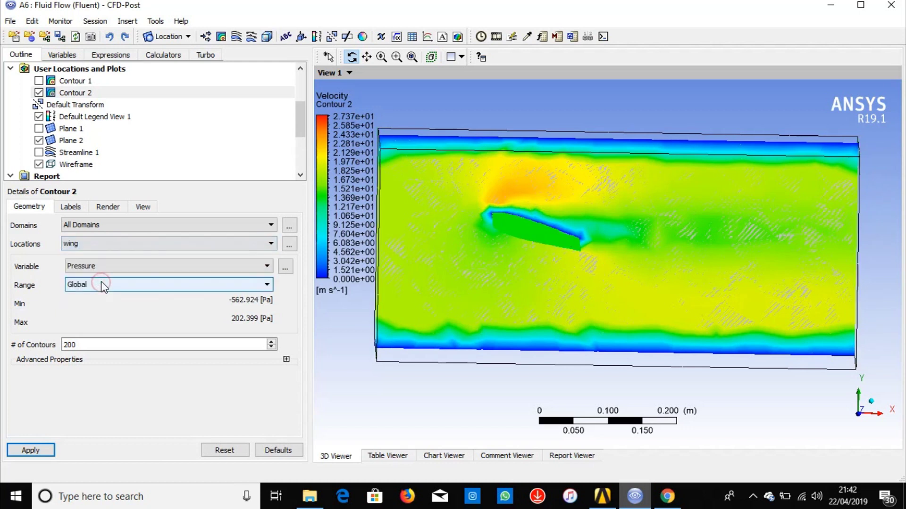
click(47, 449)
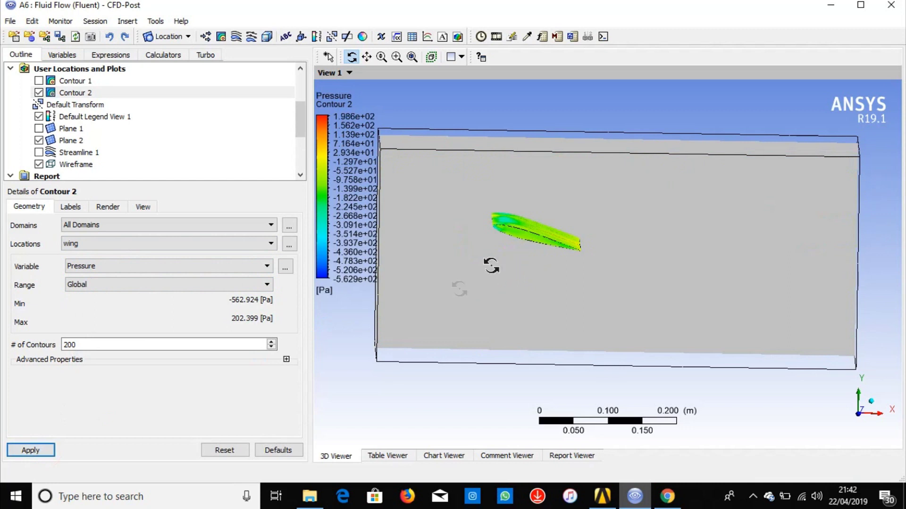
- Hide Plane 2 and inspect the pressure contour on the wing's upper and lower surfaces
click(39, 140)
drag(490, 242, 601, 319)
drag(560, 230, 532, 217)
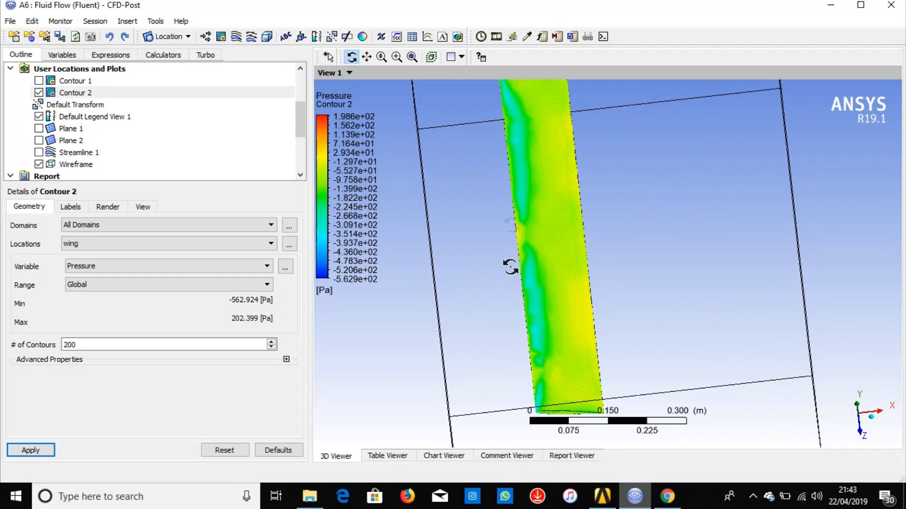
drag(553, 332, 654, 226)
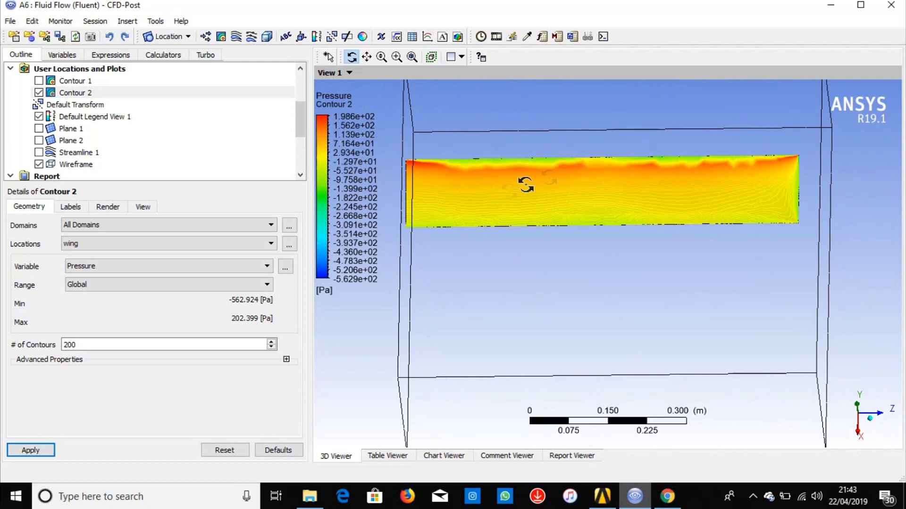
drag(609, 187, 524, 241)
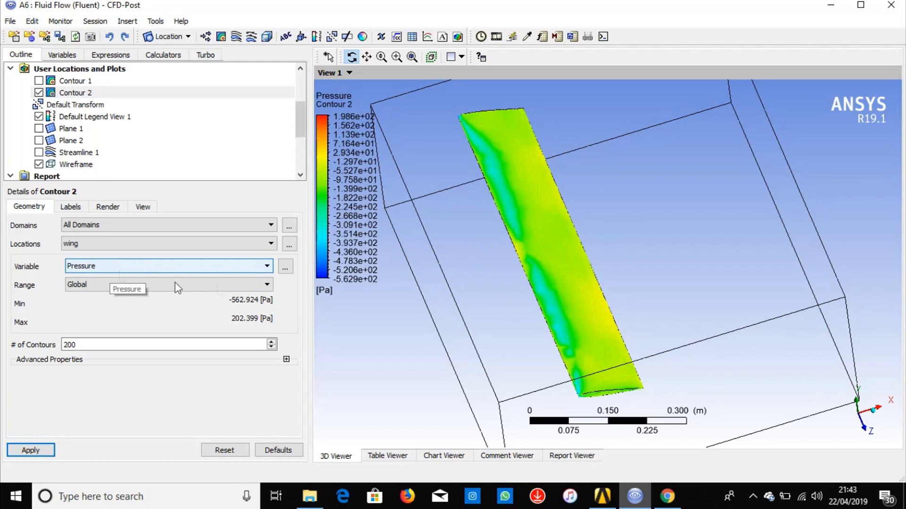
drag(489, 317, 472, 272)
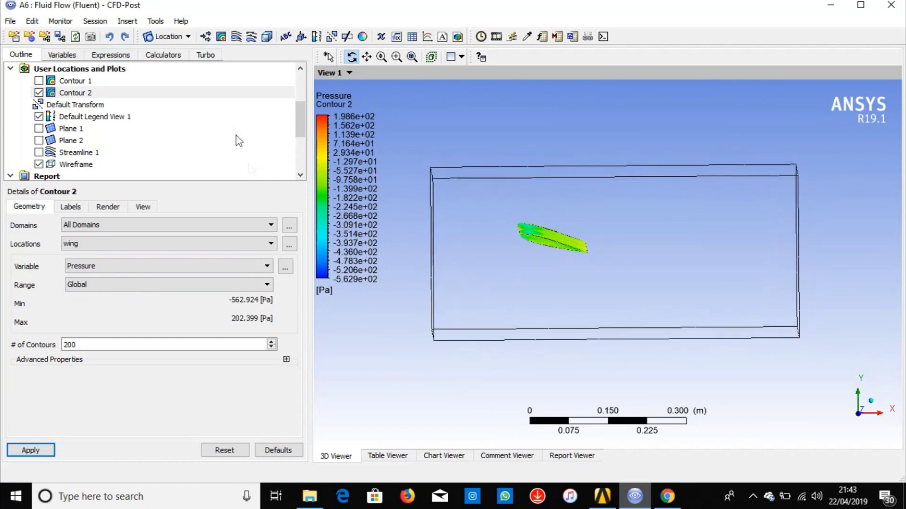
- Insert a second 3D velocity streamline starting from the inlet with 25 equally spaced points, with Streamline 1 displayed alongside it
click(236, 41)
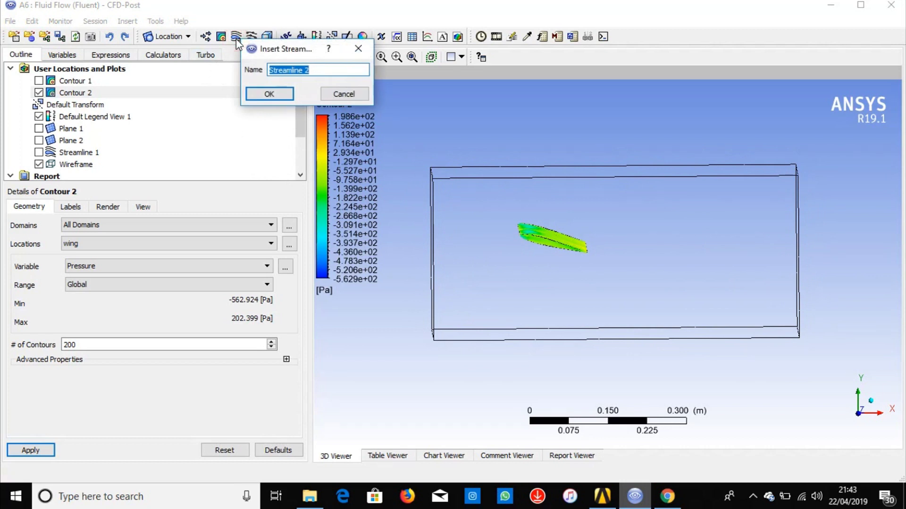
click(269, 94)
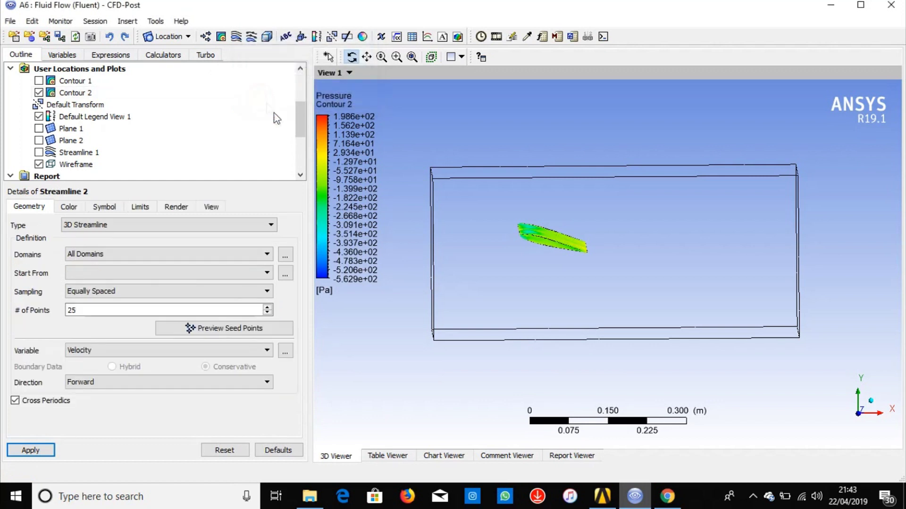
click(39, 152)
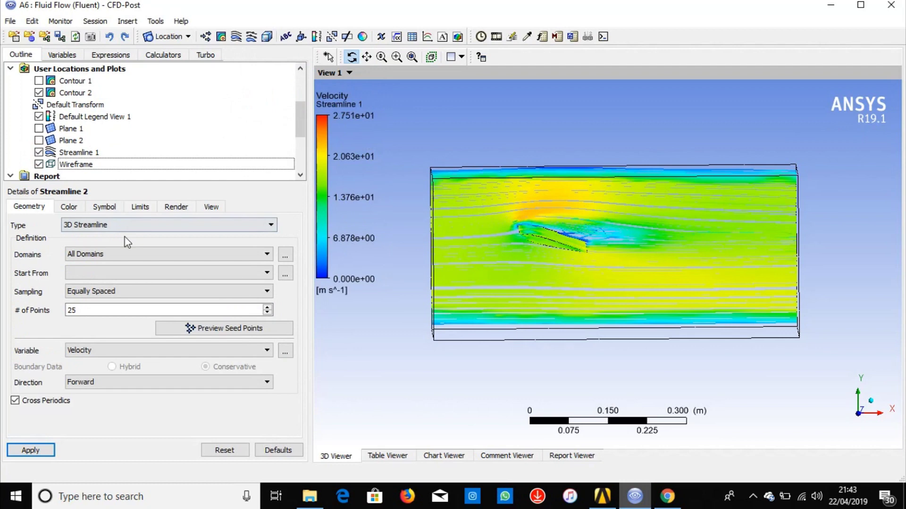
drag(510, 300, 620, 298)
drag(620, 316, 620, 318)
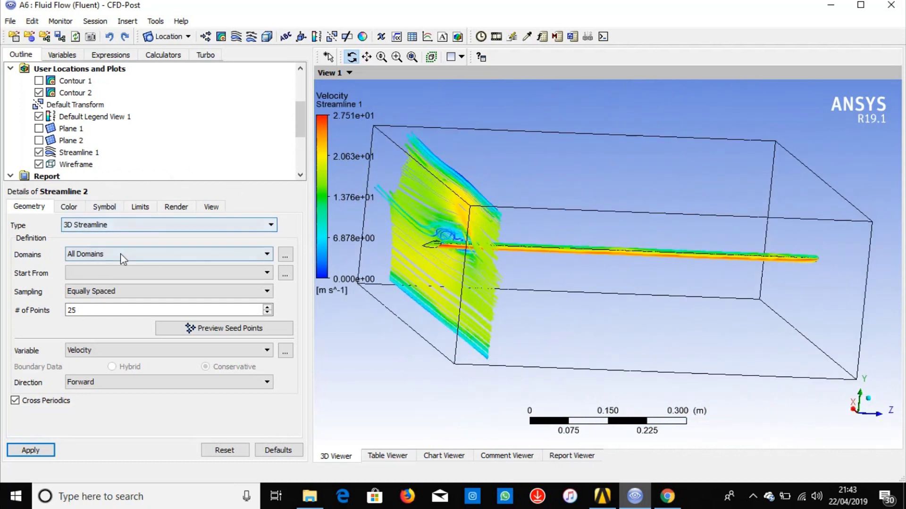
click(116, 273)
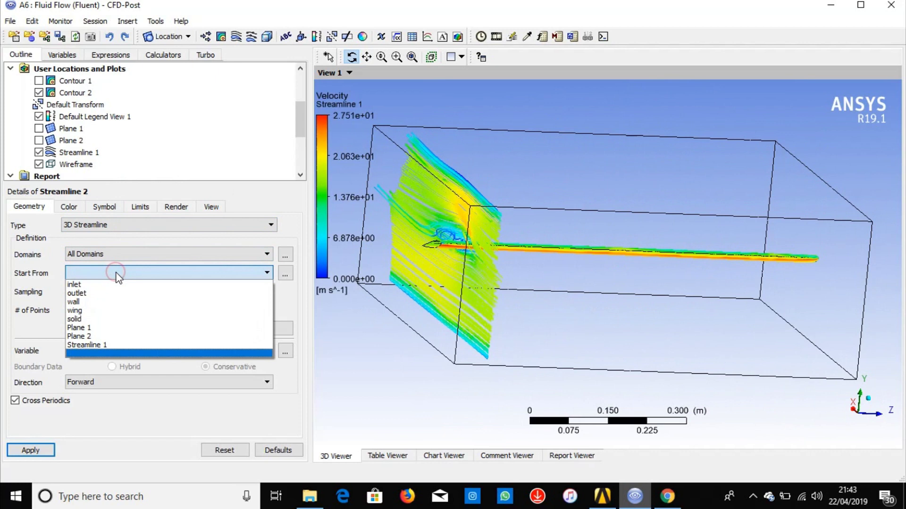
click(118, 285)
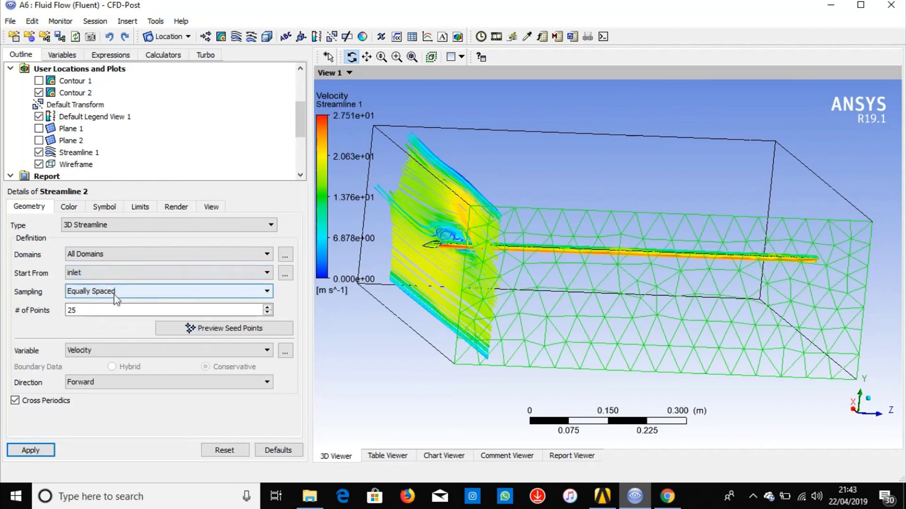
click(38, 450)
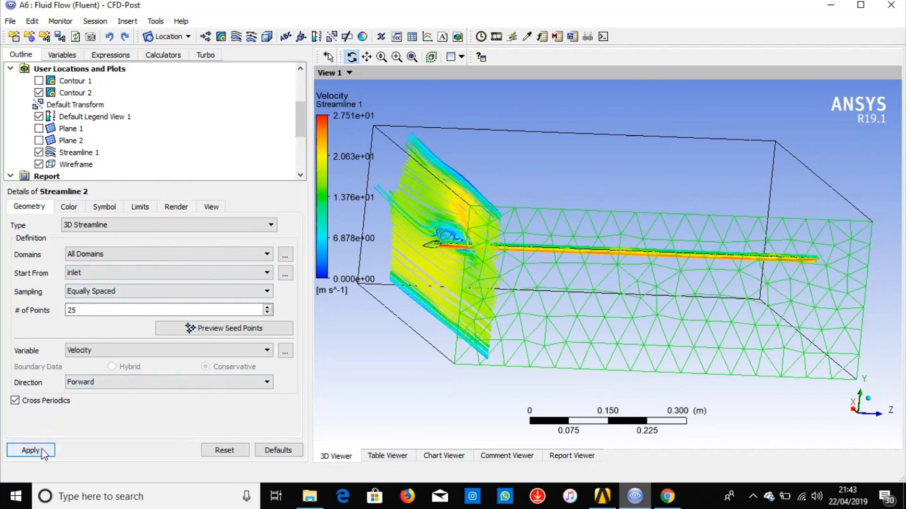
drag(549, 305, 406, 295)
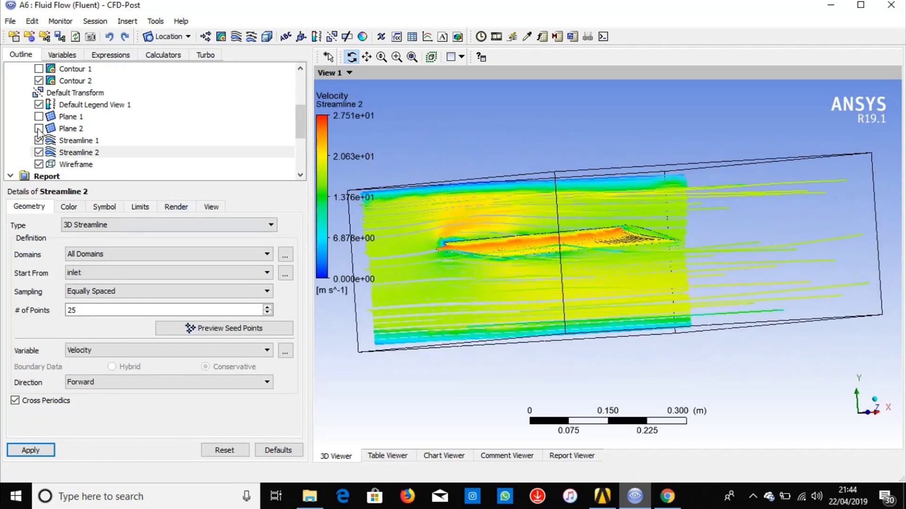
click(39, 129)
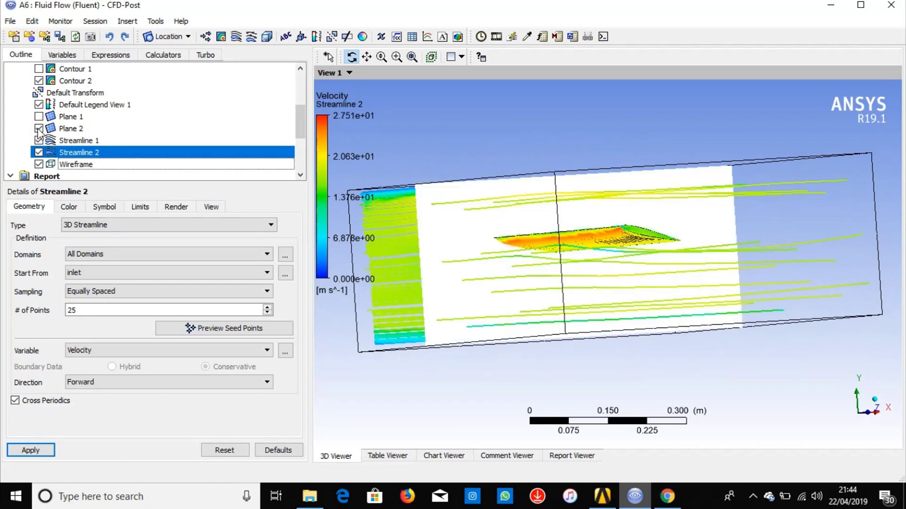
click(38, 116)
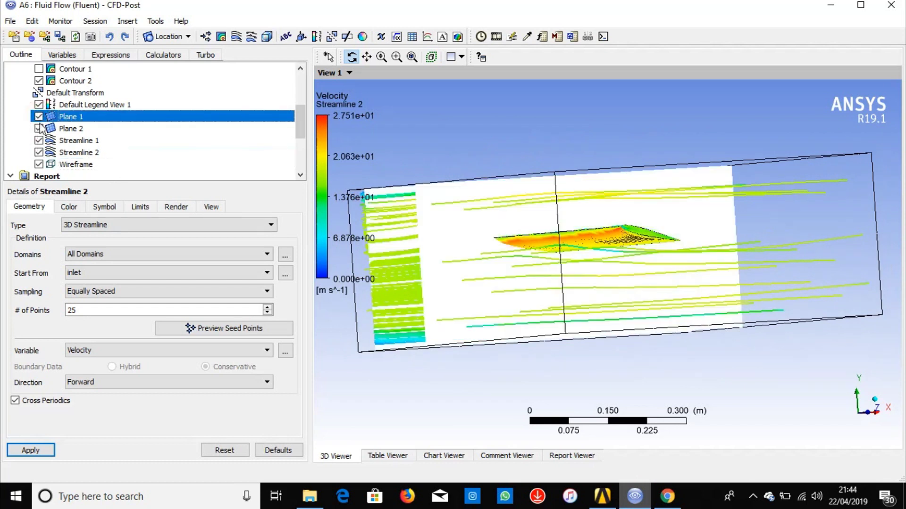
click(39, 128)
click(39, 116)
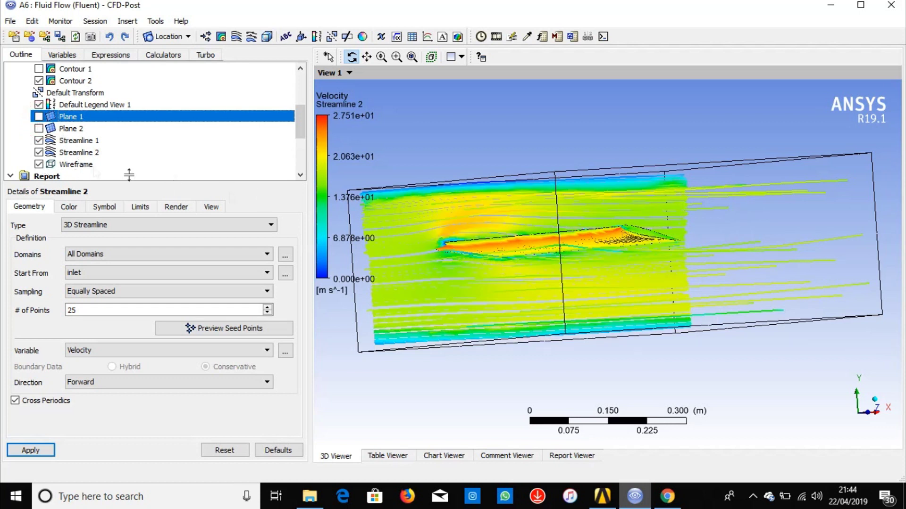
- Hide Streamline 1 and view the streamlines from the inlet around the wing
click(39, 140)
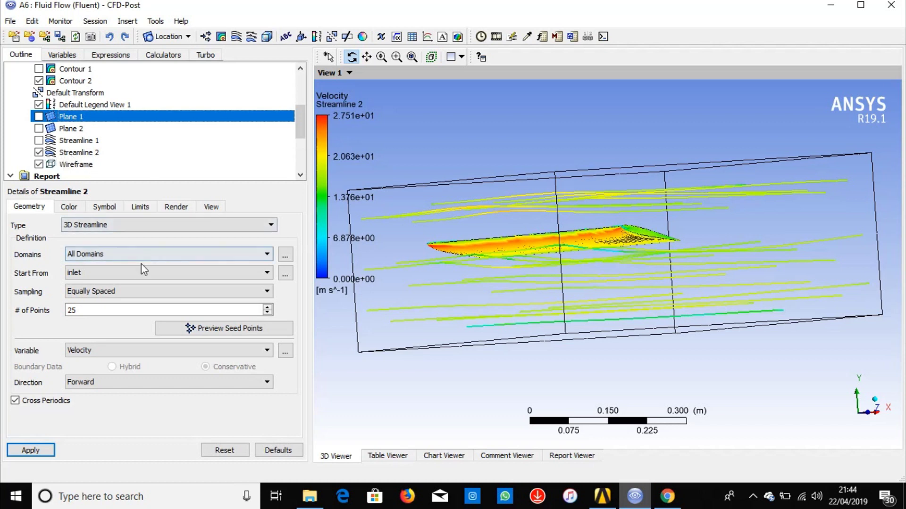
drag(583, 254, 543, 262)
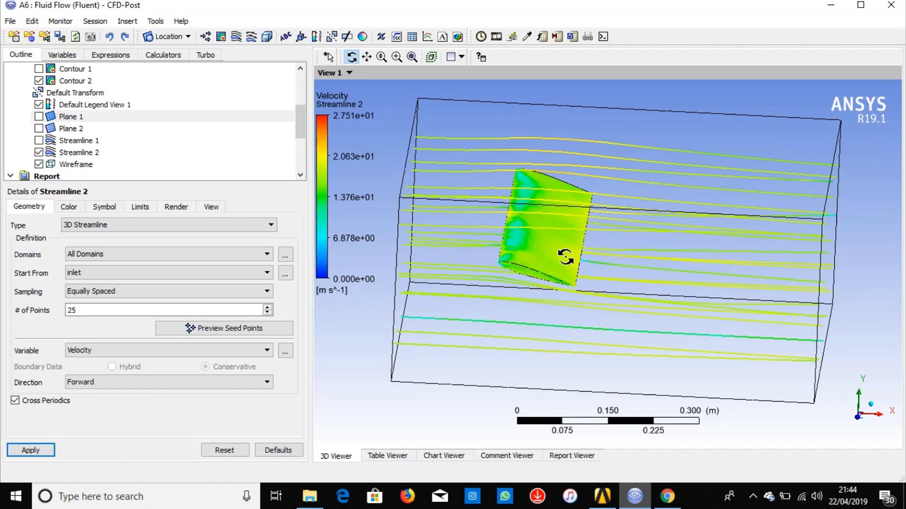
drag(582, 277, 585, 267)
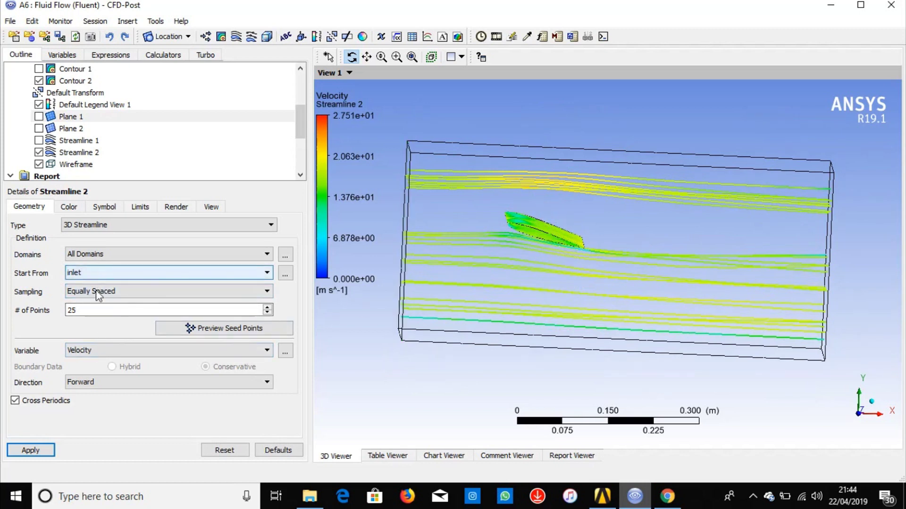
- Set the direction of Streamline 2 to Forward and Backward
click(121, 382)
click(137, 416)
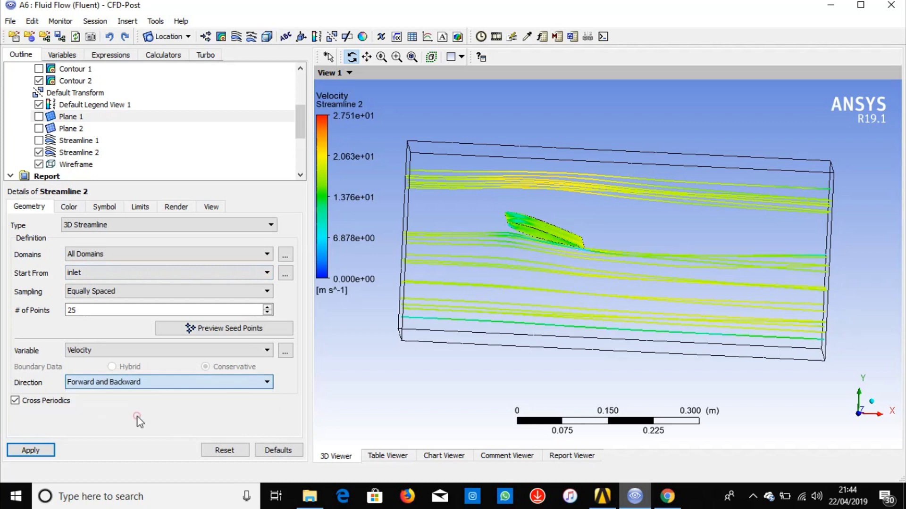
click(52, 447)
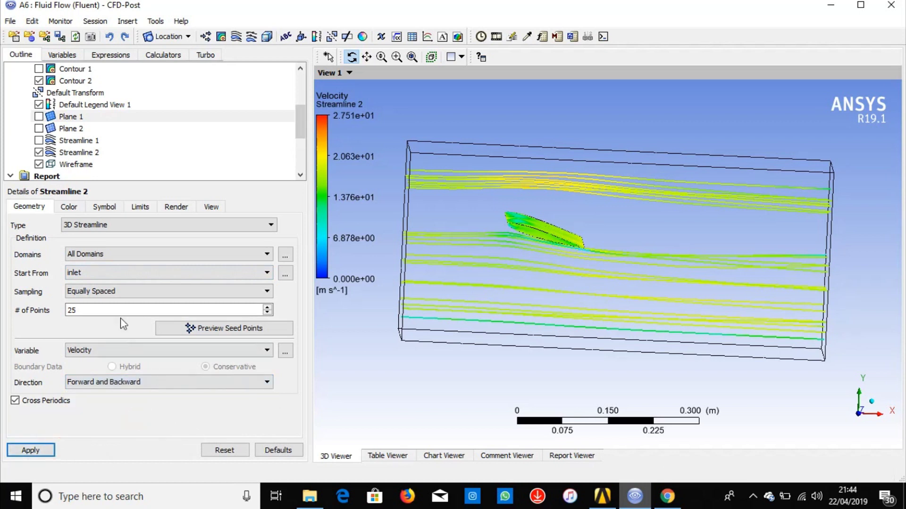
- Start Streamline 2 from Plane 2 with 250 equally spaced points and view the flow around the wing section
click(90, 274)
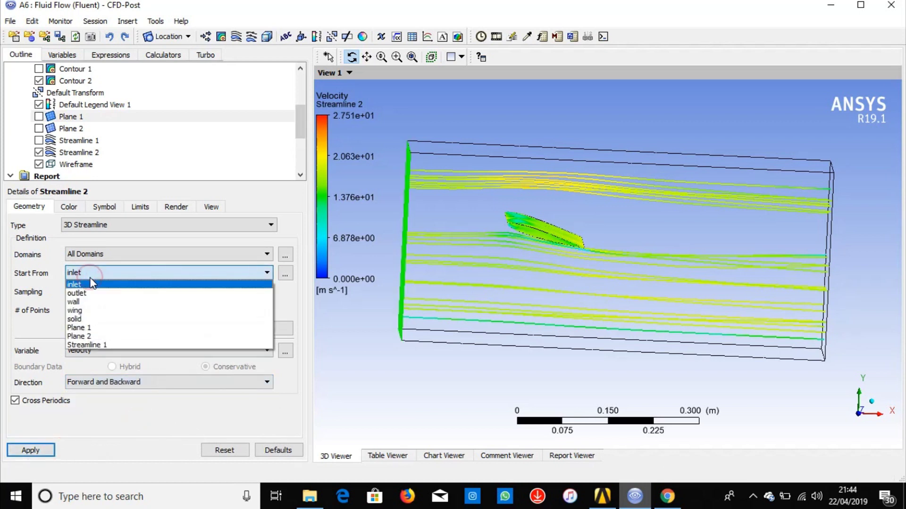
click(100, 337)
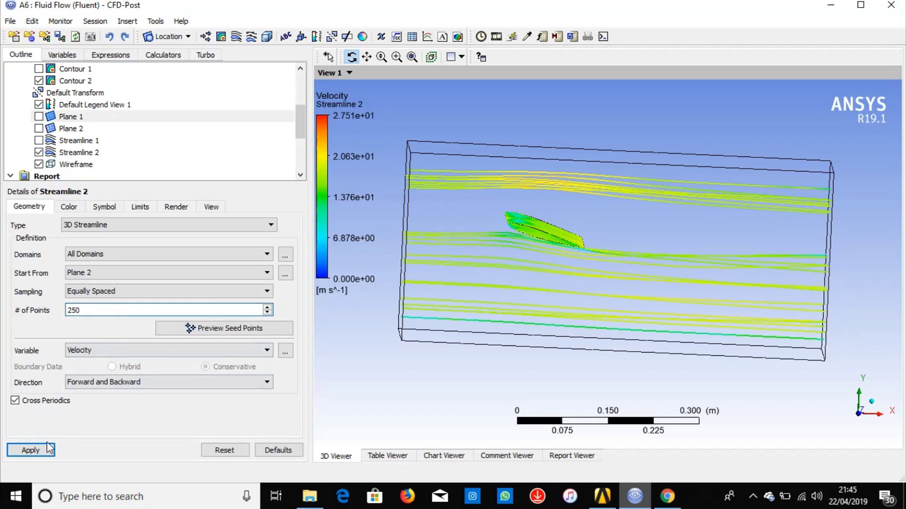
click(33, 451)
drag(497, 279, 491, 305)
right_drag(491, 305, 479, 230)
drag(470, 213, 478, 245)
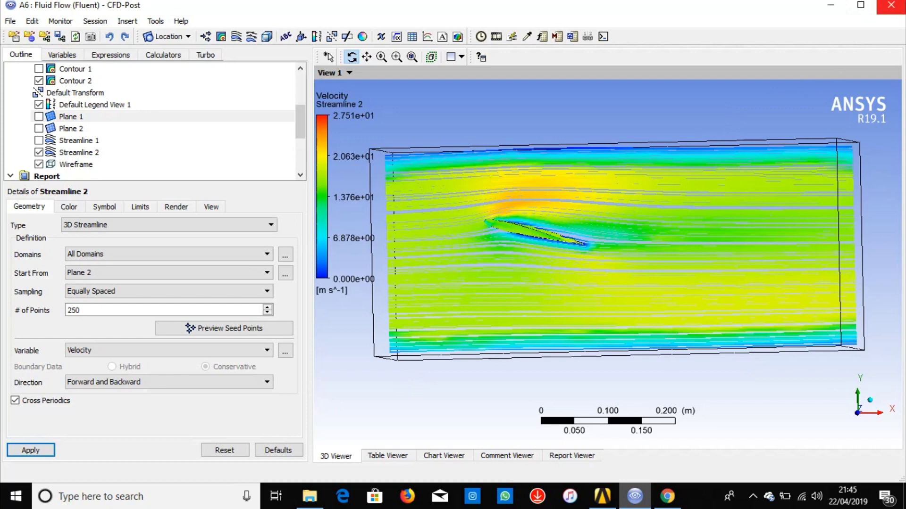
click(821, 6)
click(827, 7)
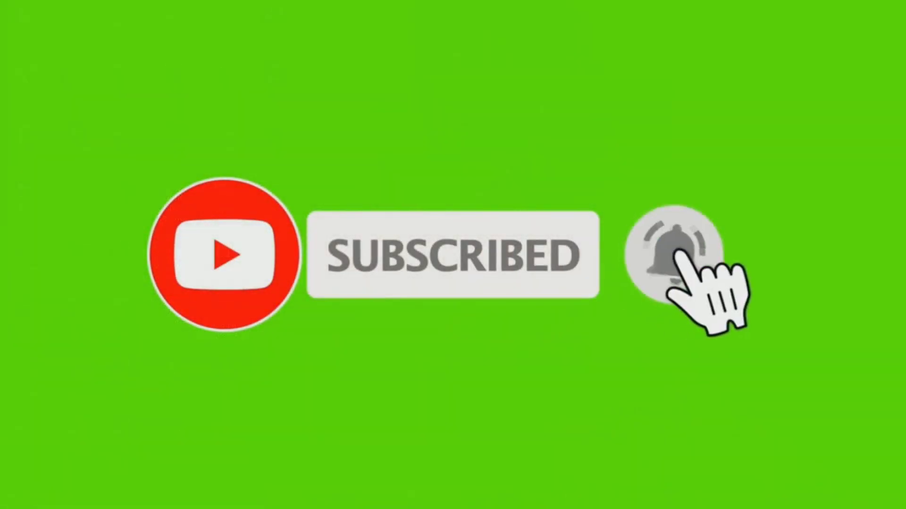